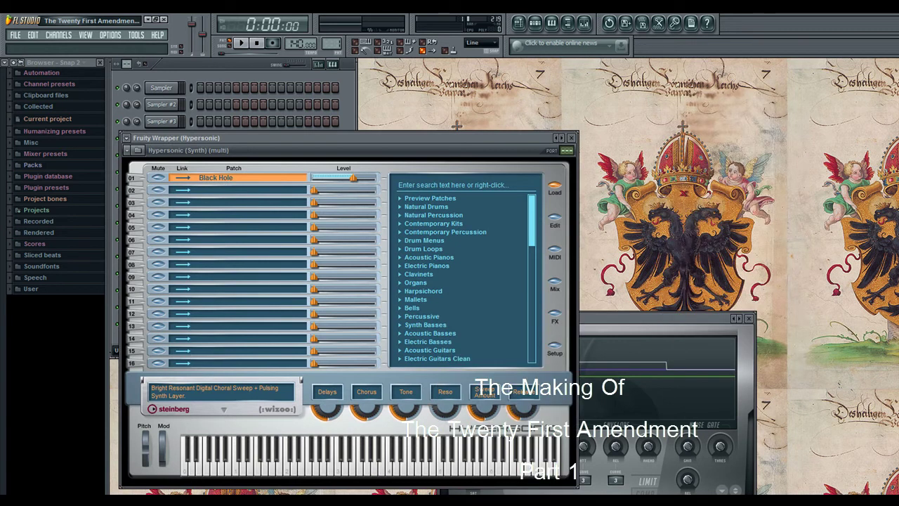
# Open the Arpeggios category in the Hypersonic patch list and load Dark Driver Arp.
pyautogui.moveTo(379, 137); pyautogui.dragTo(310, 97)
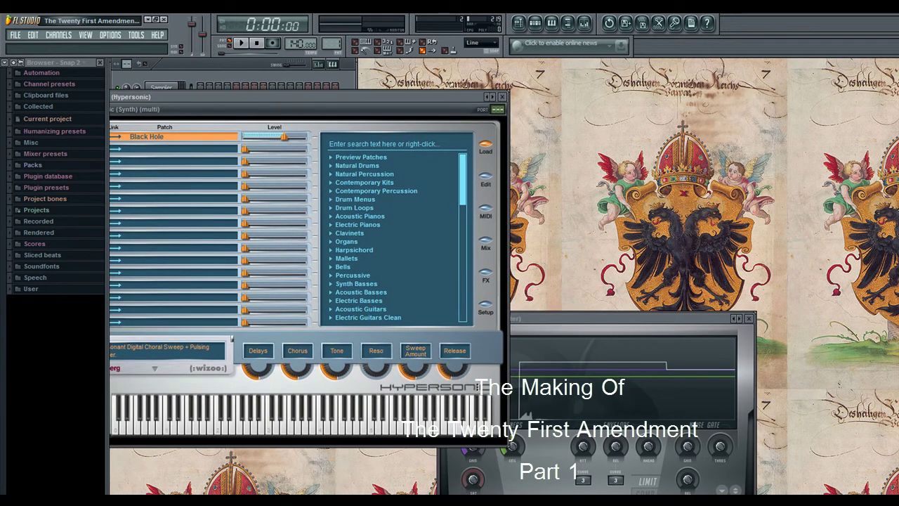
pyautogui.scroll(-6, 391, 276)
pyautogui.scroll(3, 393, 239)
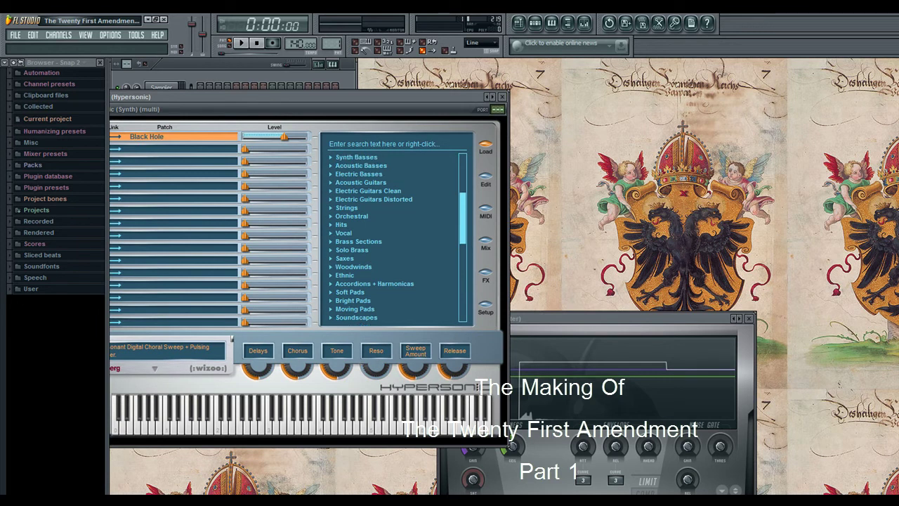
pyautogui.scroll(-8, 391, 239)
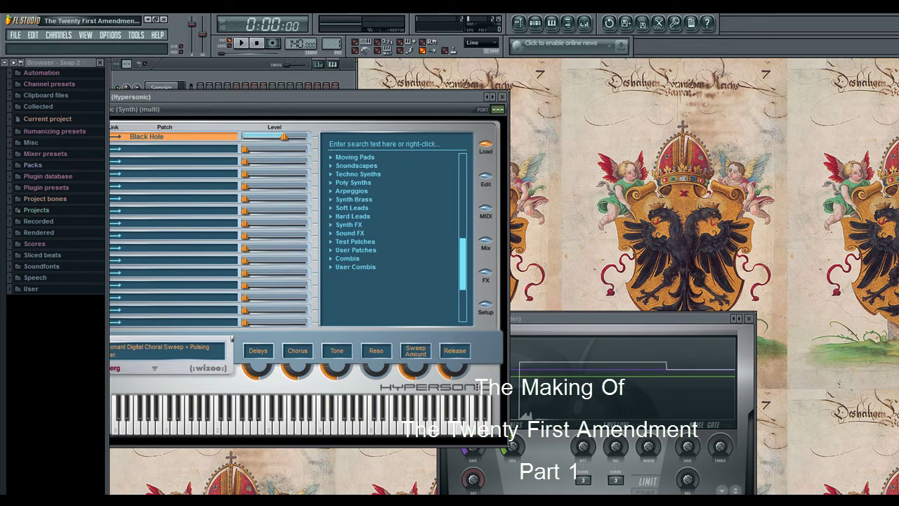
pyautogui.click(360, 191)
pyautogui.click(365, 200)
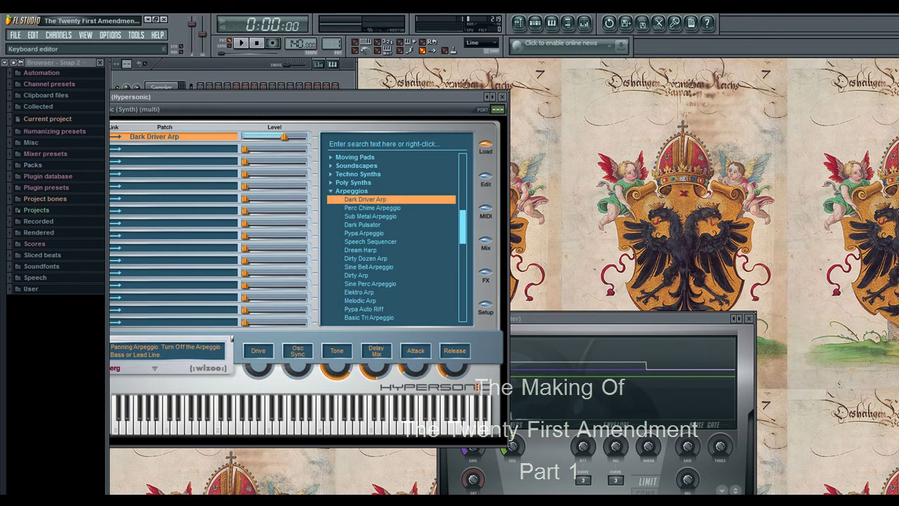
# Audition the Dark Driver Arp and Perc Chime Arpeggio patches, and load Sub Metal Arpeggio instead.
pyautogui.press('r')
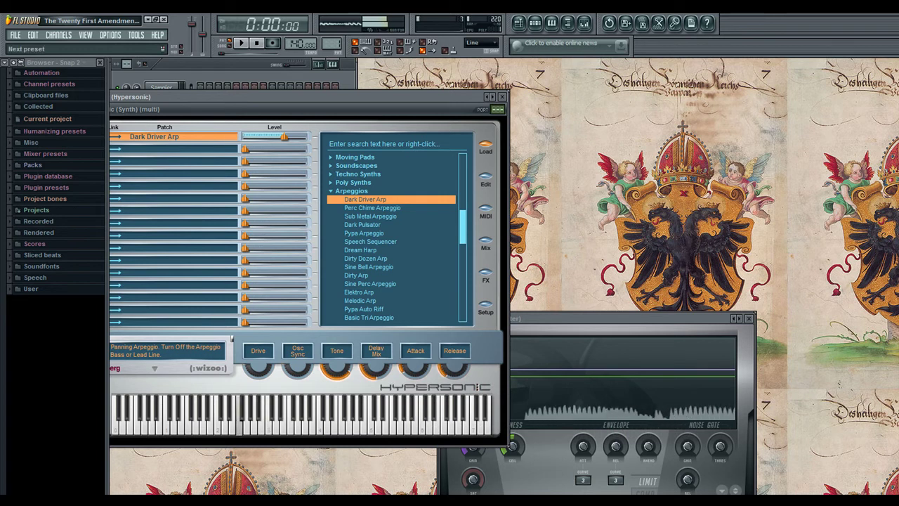
pyautogui.click(372, 208)
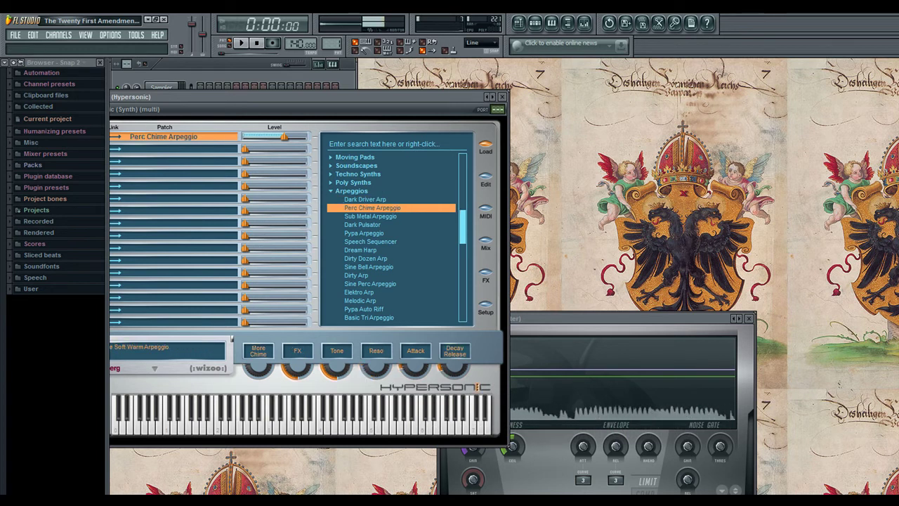
pyautogui.click(371, 216)
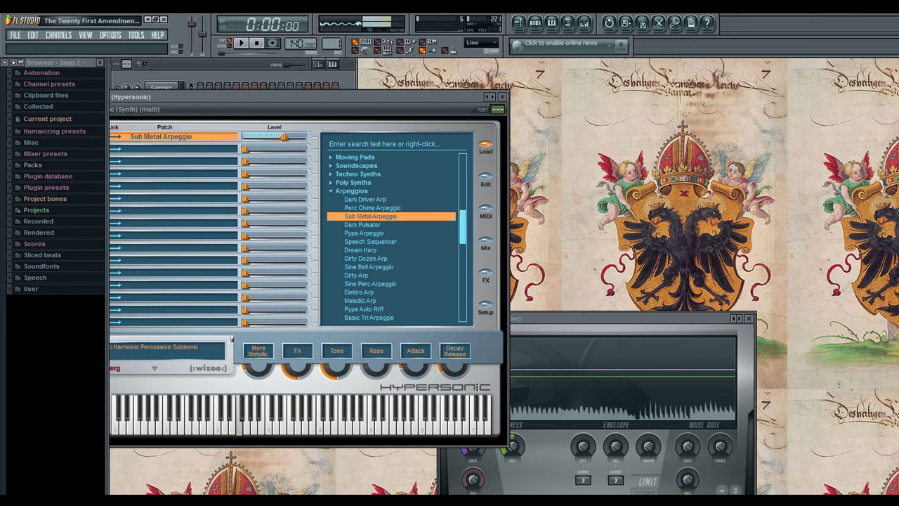
# Open the delay effect in the patch's edit page, set its synced delay time to 1/4D and audition it.
pyautogui.click(486, 175)
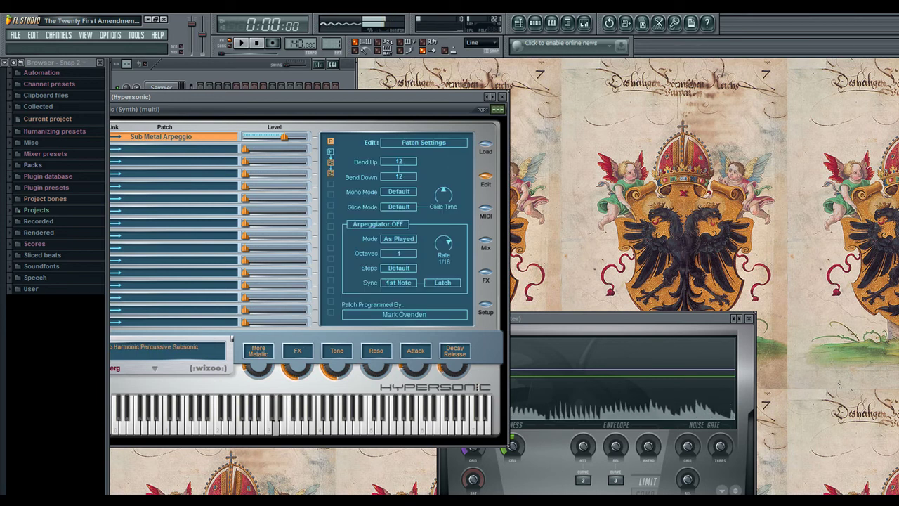
pyautogui.click(331, 152)
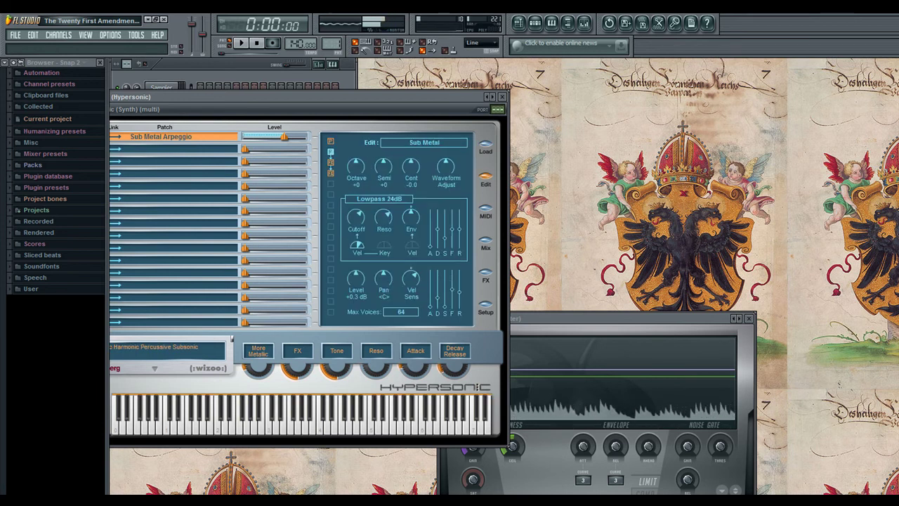
pyautogui.click(331, 173)
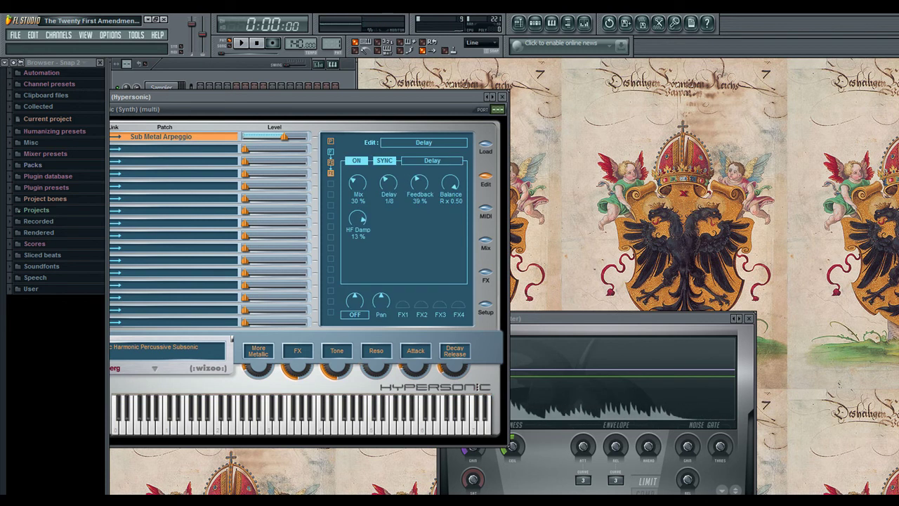
pyautogui.press('v')
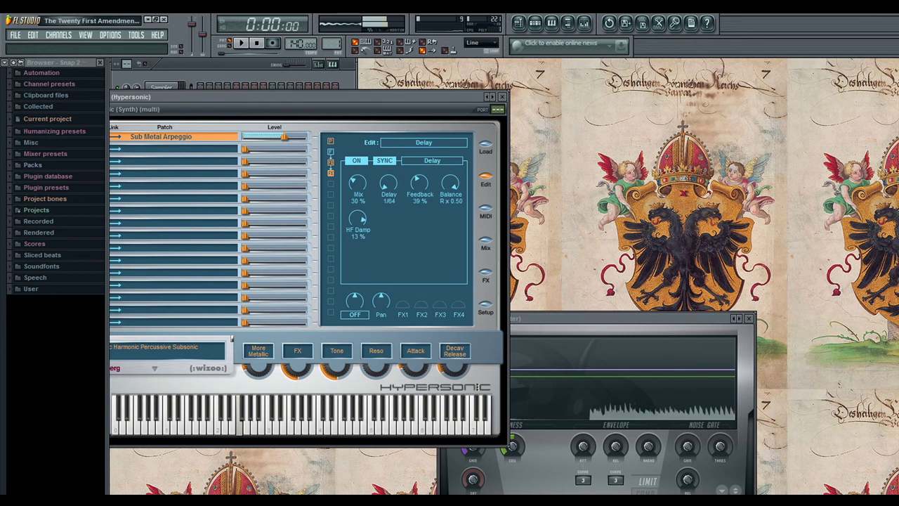
pyautogui.moveTo(389, 182); pyautogui.dragTo(388, 176)
pyautogui.press('v')
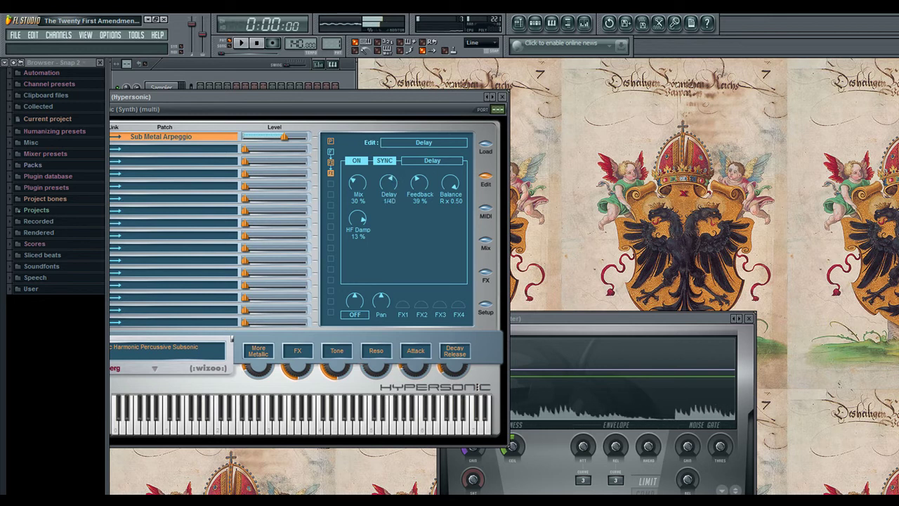
# Check the chorus slot, and set the delay effect to 0% mix and 1.510 s with tempo sync off.
pyautogui.click(331, 162)
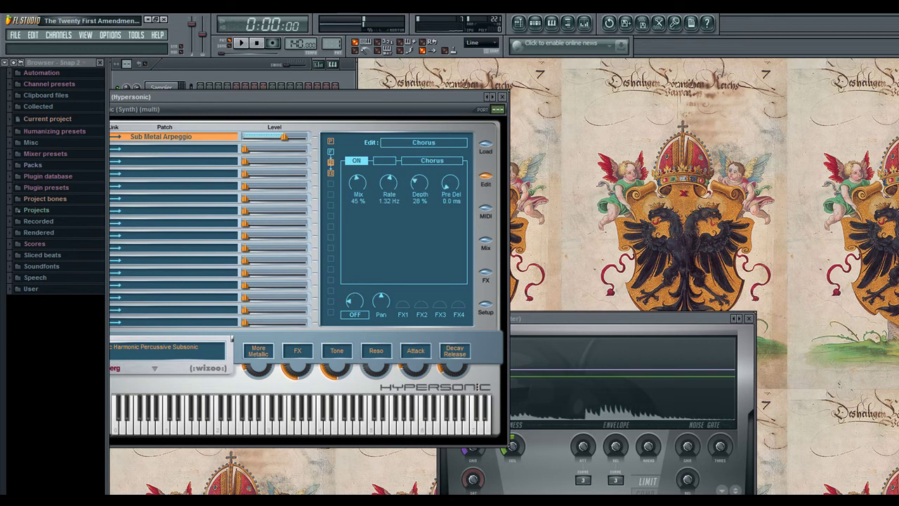
pyautogui.click(331, 172)
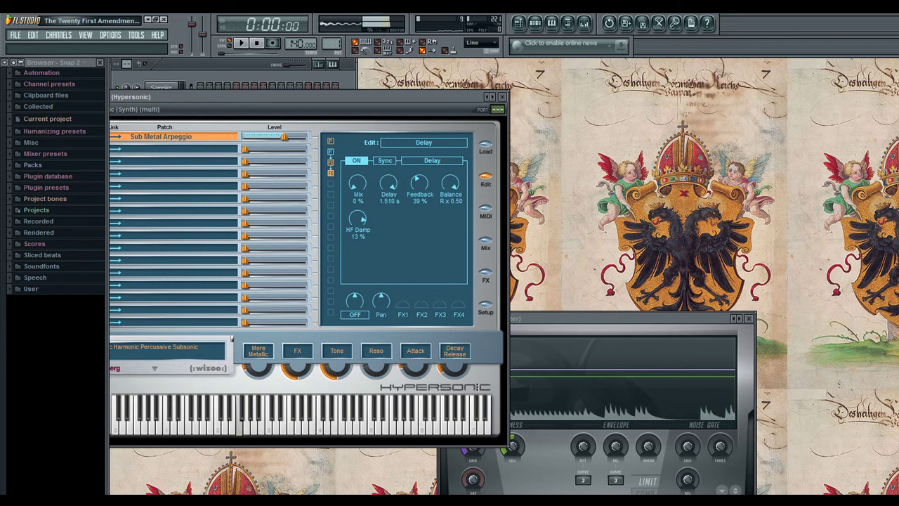
pyautogui.click(385, 161)
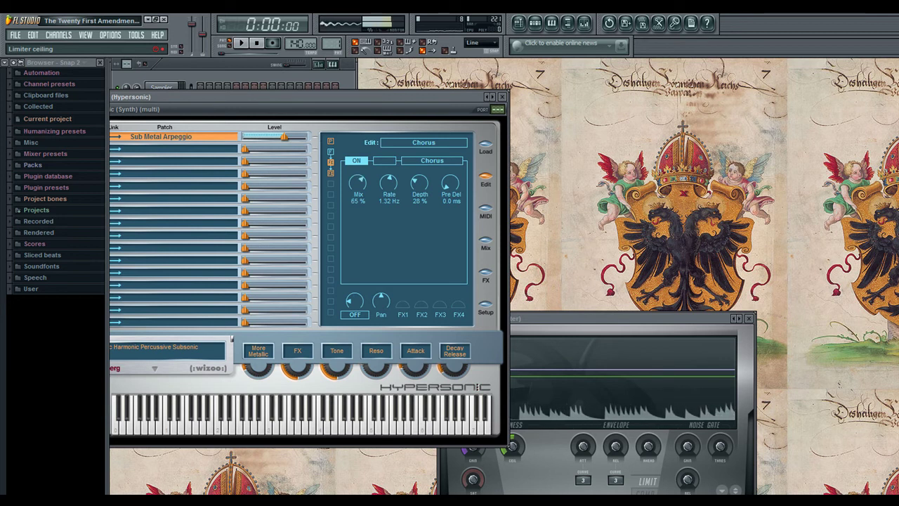
# Try the Rotary Speaker effect in place of the patch's chorus.
pyautogui.click(432, 161)
pyautogui.click(433, 161)
pyautogui.click(432, 161)
pyautogui.click(442, 273)
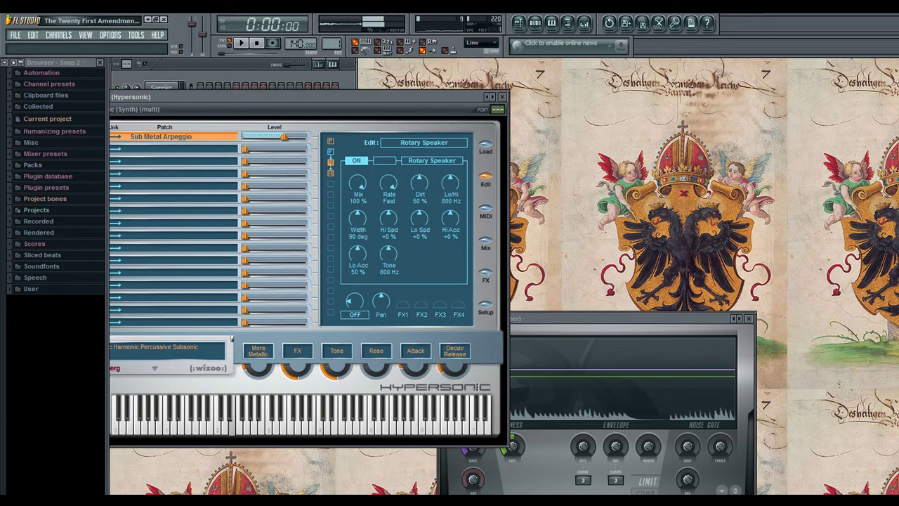
# Change the patch's first effect to Pitch Shift with left -0.58 and right 3.74, and audition the sound.
pyautogui.click(432, 161)
pyautogui.click(433, 162)
pyautogui.click(432, 161)
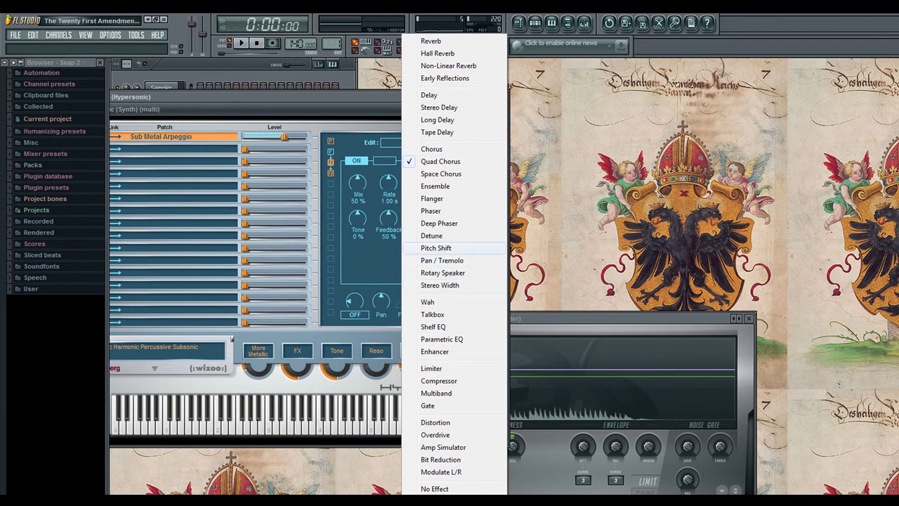
pyautogui.click(436, 248)
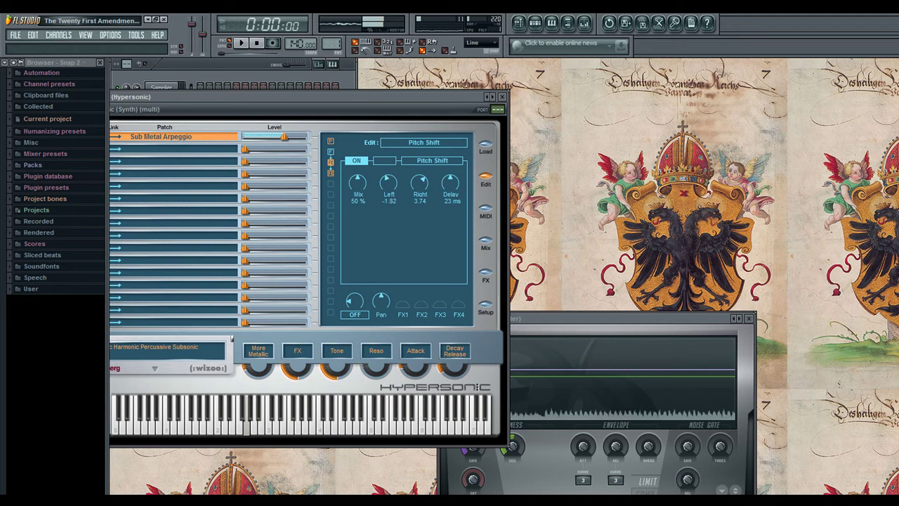
pyautogui.press('v')
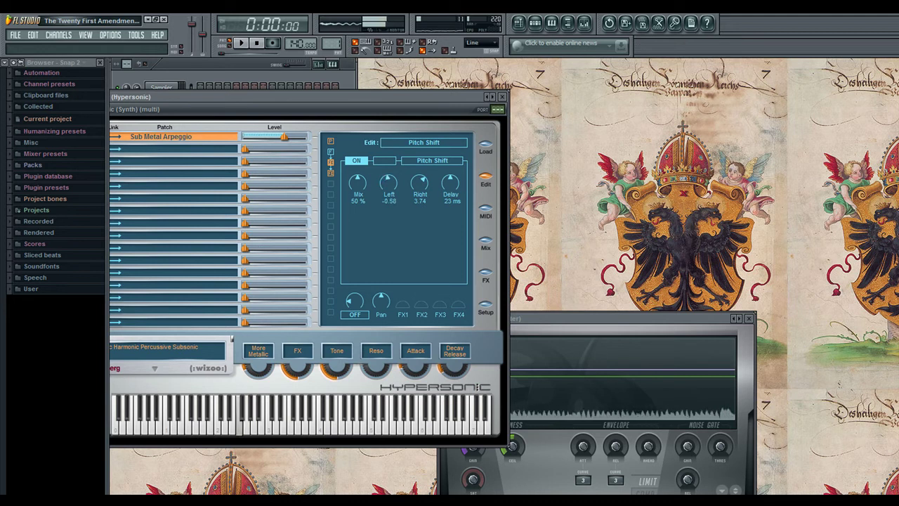
pyautogui.press('x')
pyautogui.press('x')
pyautogui.click(432, 161)
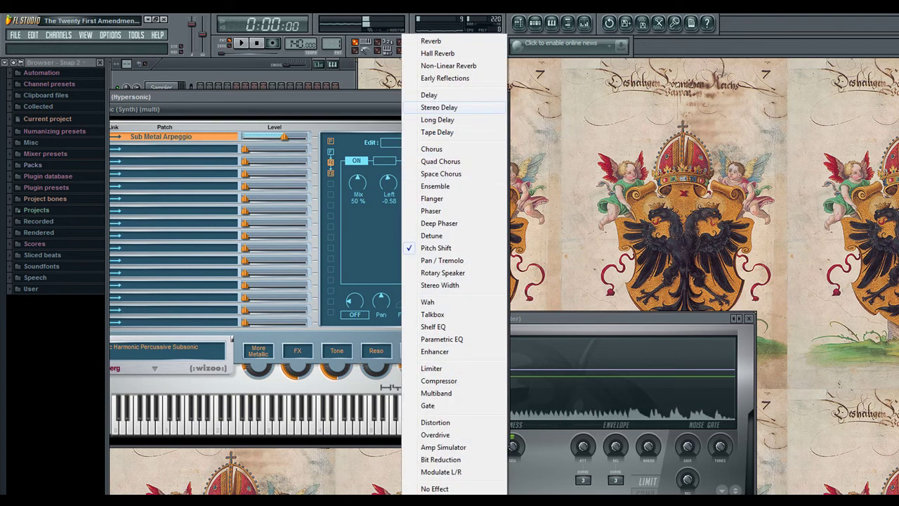
pyautogui.press('Escape')
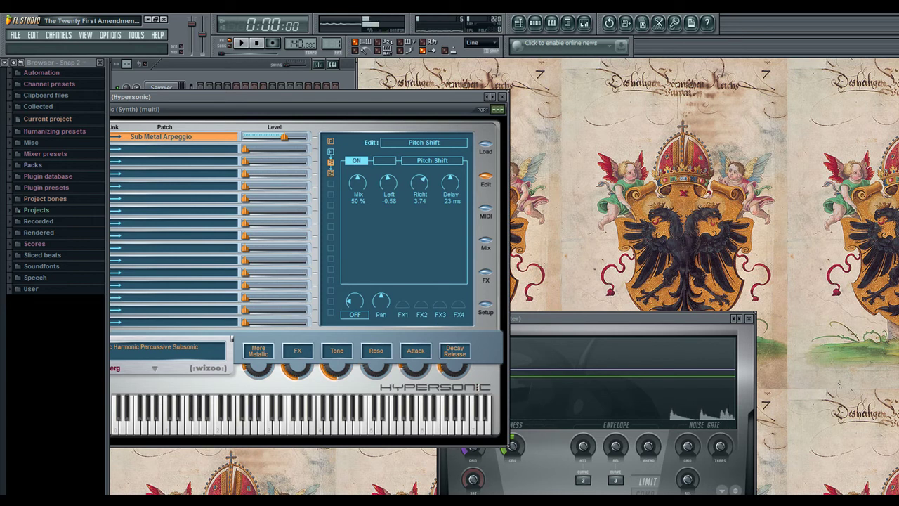
# Raise the patch's FX amount, set More Metallic to 43%, and close the Hypersonic window.
pyautogui.moveTo(298, 370); pyautogui.dragTo(300, 348)
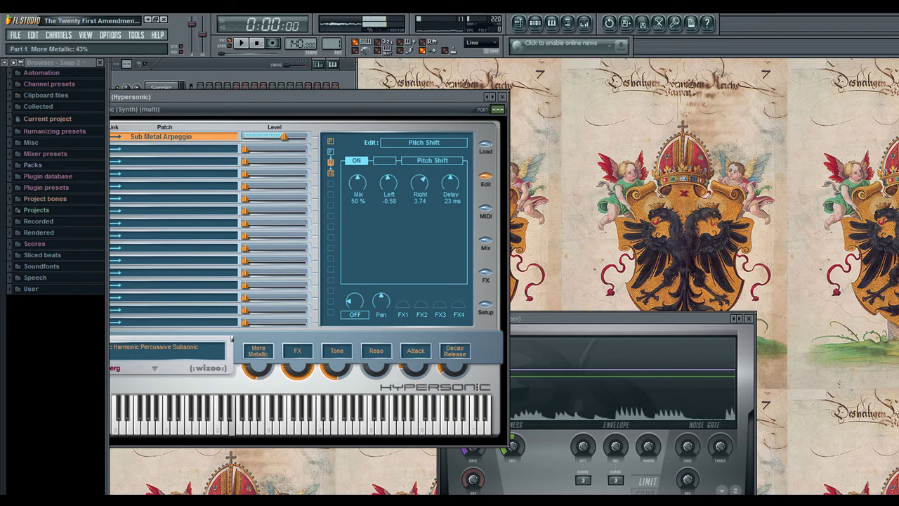
pyautogui.moveTo(295, 97); pyautogui.dragTo(429, 104)
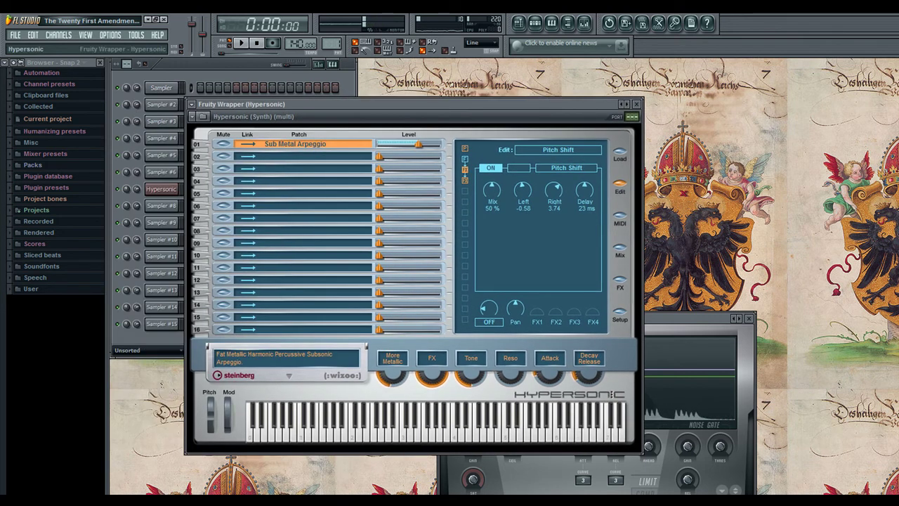
pyautogui.click(637, 103)
# Raise the Hypersonic channel's volume and save the project.
pyautogui.moveTo(137, 189); pyautogui.dragTo(137, 178)
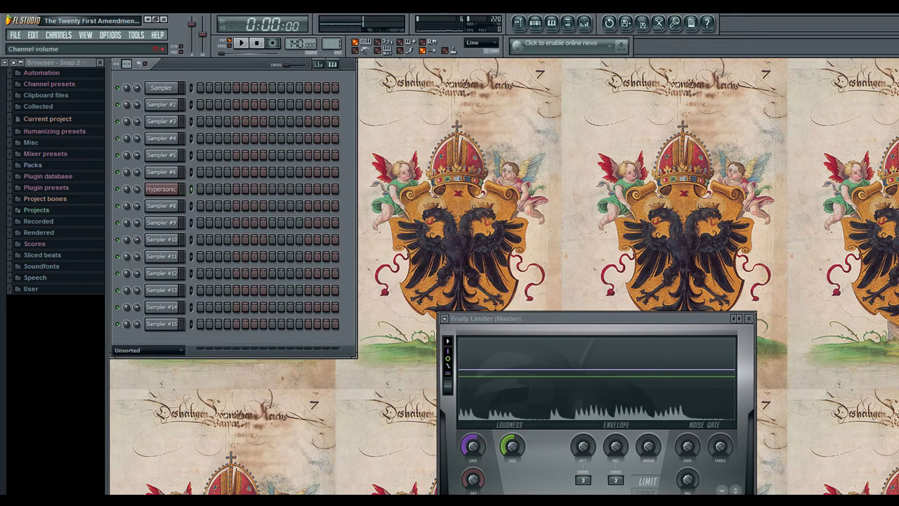
pyautogui.click(15, 35)
pyautogui.click(26, 83)
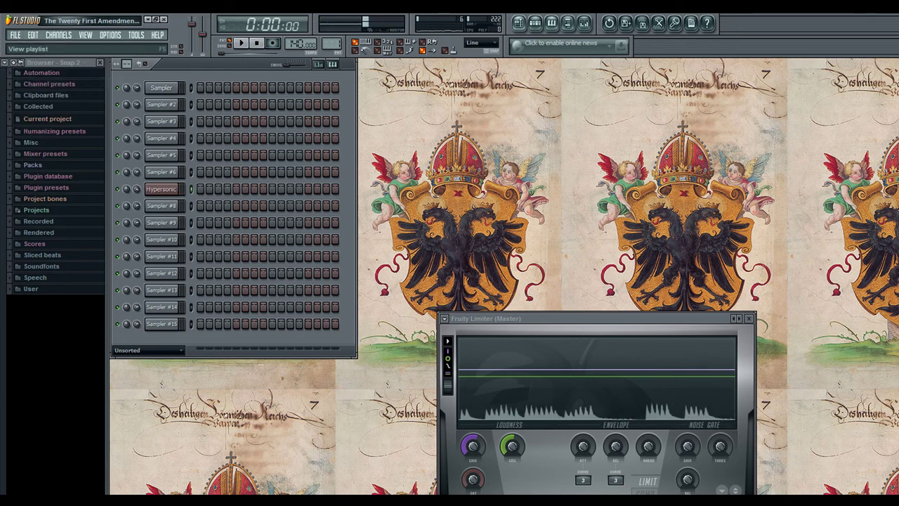
# Place short notes on E4 at bar 1 and C#4 at bar 3 in the Hypersonic piano roll, and select both.
pyautogui.press('F7')
pyautogui.click(151, 200)
pyautogui.click(364, 221)
pyautogui.hotkey('ctrl', 'a')
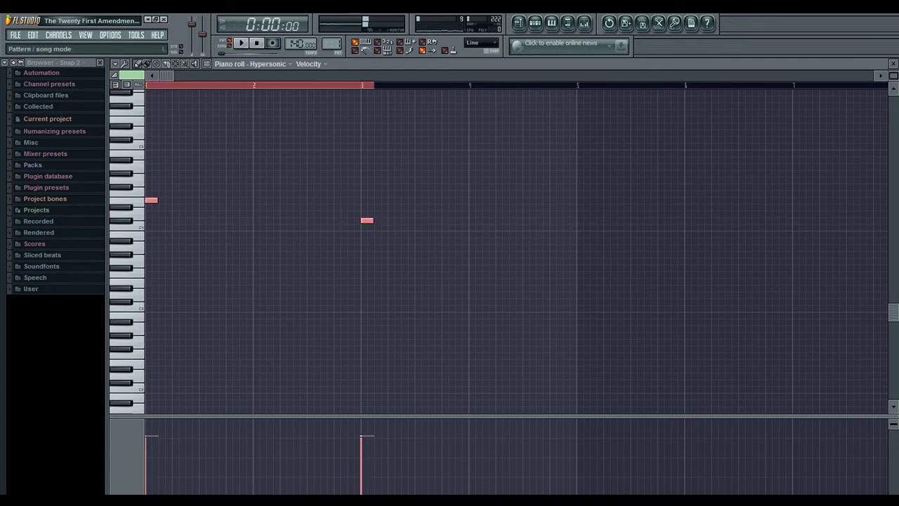
# Place Pattern 1 clips at bars 1 and 5 on the first playlist track, and start playback.
pyautogui.press('F5')
pyautogui.moveTo(240, 105); pyautogui.dragTo(174, 105)
pyautogui.hotkey('ctrl', 'd')
pyautogui.moveTo(250, 107); pyautogui.dragTo(278, 107)
pyautogui.press('space')
pyautogui.press('F7')
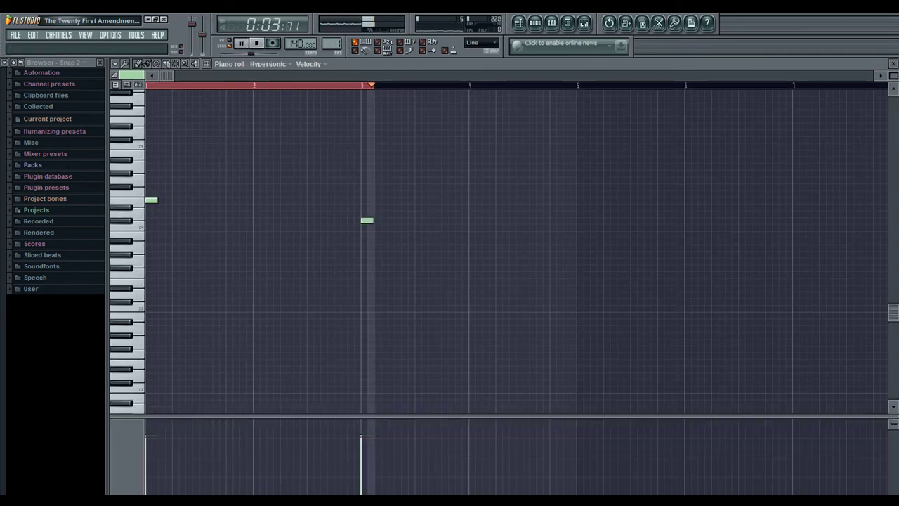
pyautogui.press('F7')
# Clone the Hypersonic channel and expand the Electric Pianos category in the clone's patch list.
pyautogui.rightClick(169, 188)
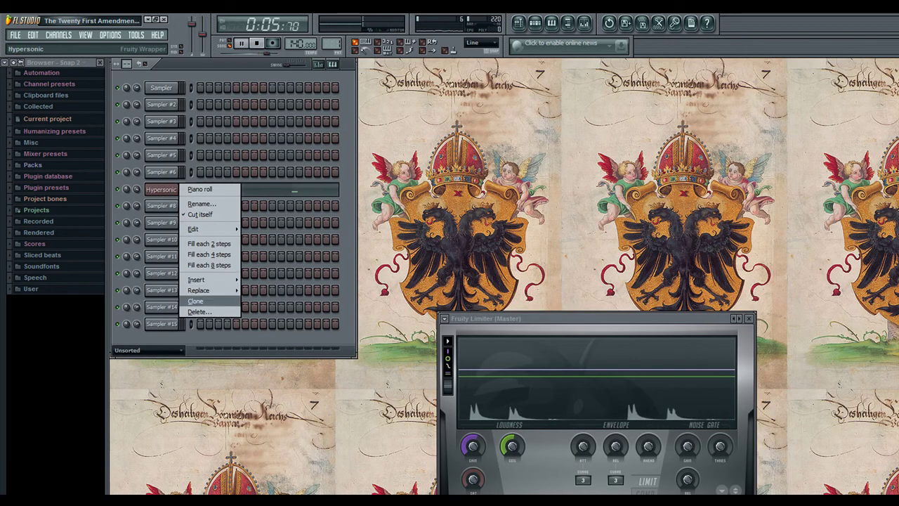
pyautogui.click(203, 294)
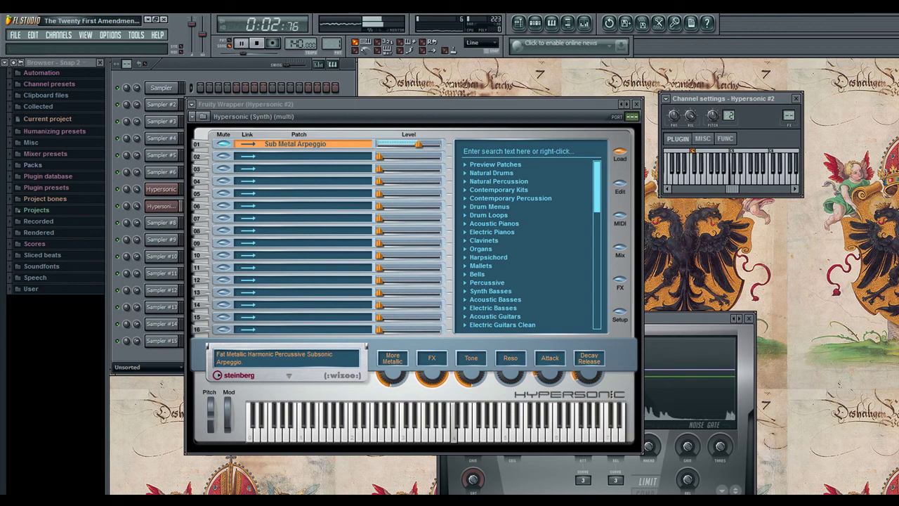
pyautogui.click(491, 232)
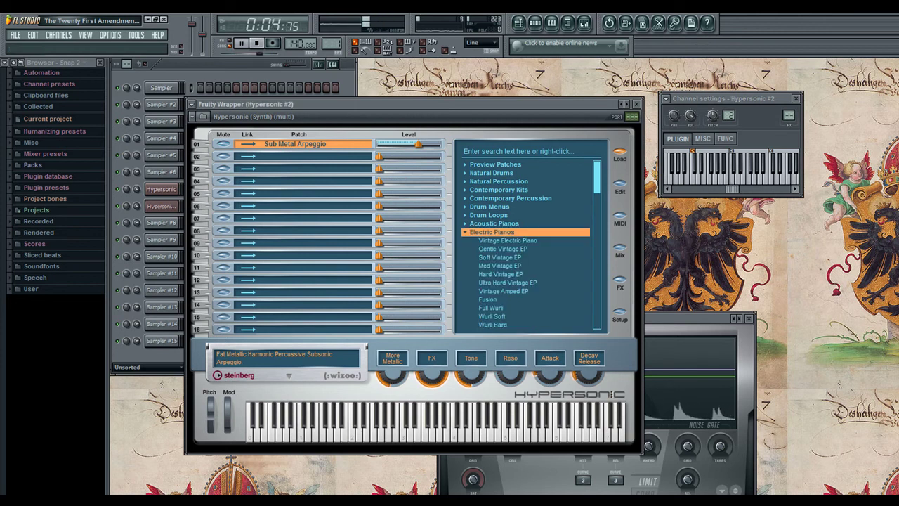
# Switch to Pattern 2 and place a single short C5 note midway through bar 2 for the cloned Hypersonic channel.
pyautogui.click(254, 79)
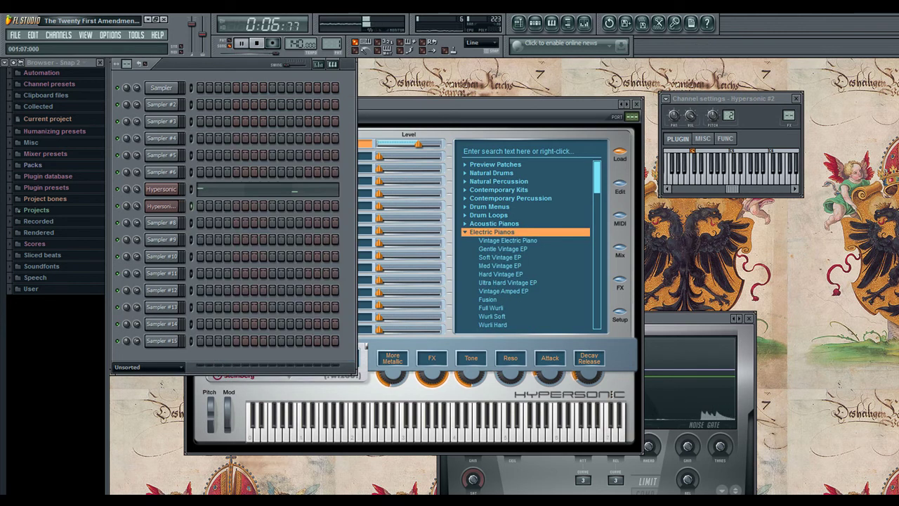
pyautogui.moveTo(333, 45); pyautogui.dragTo(332, 39)
pyautogui.click(273, 44)
pyautogui.press('F7')
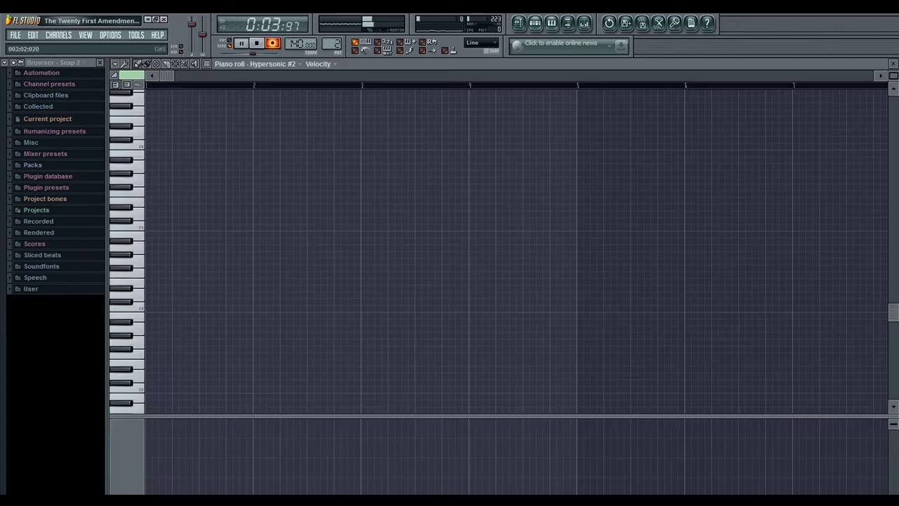
pyautogui.moveTo(313, 146); pyautogui.dragTo(349, 146)
pyautogui.click(325, 146)
pyautogui.rightClick(348, 147)
pyautogui.rightClick(326, 146)
pyautogui.rightClick(193, 146)
pyautogui.click(310, 146)
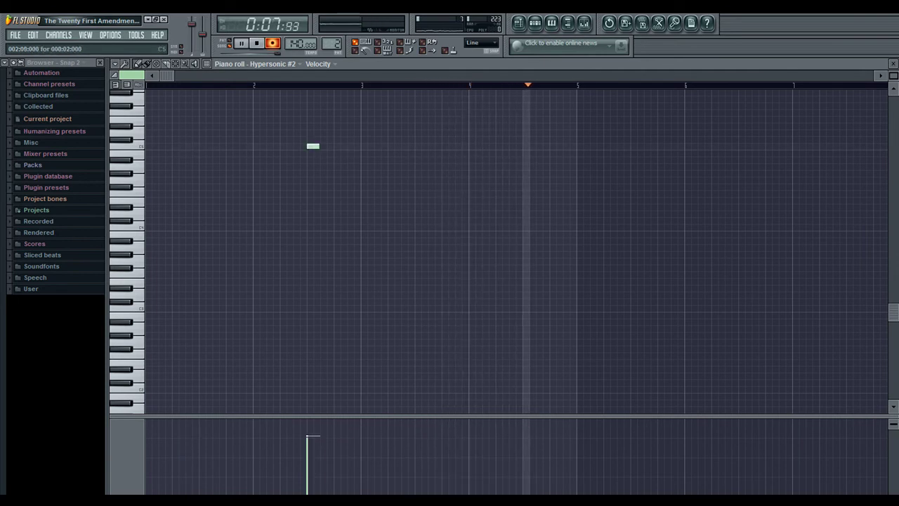
pyautogui.click(272, 44)
# Switch to song mode, start playback and place a Pattern 2 clip at bar 5 on the second playlist track.
pyautogui.click(229, 44)
pyautogui.press('F5')
pyautogui.press('space')
pyautogui.click(301, 109)
pyautogui.moveTo(221, 135); pyautogui.dragTo(299, 135)
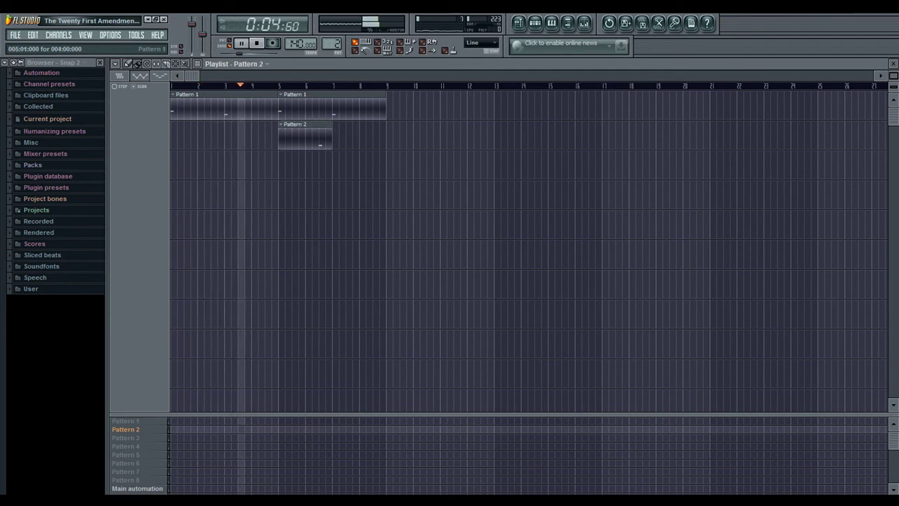
# Switch to Pattern 3 and place its clips at bars 1 and 5 on the third playlist track.
pyautogui.moveTo(332, 44); pyautogui.dragTo(331, 39)
pyautogui.click(293, 165)
pyautogui.moveTo(214, 165); pyautogui.dragTo(180, 166)
pyautogui.rightClick(222, 166)
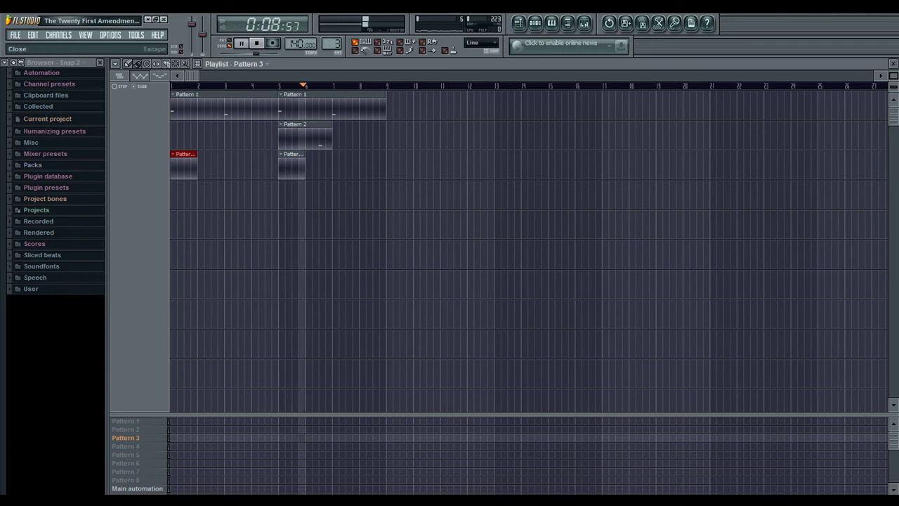
# Clone the second Hypersonic channel and load the Natural Grand Piano patch from Acoustic Pianos in the clone.
pyautogui.click(894, 64)
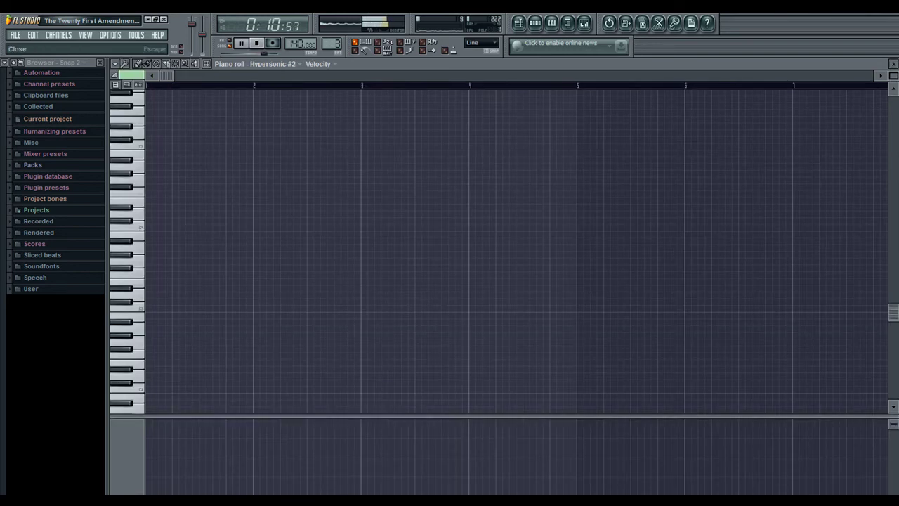
pyautogui.press('Escape')
pyautogui.rightClick(161, 206)
pyautogui.click(196, 318)
pyautogui.rightClick(288, 172)
pyautogui.click(516, 242)
pyautogui.click(521, 251)
pyautogui.click(533, 259)
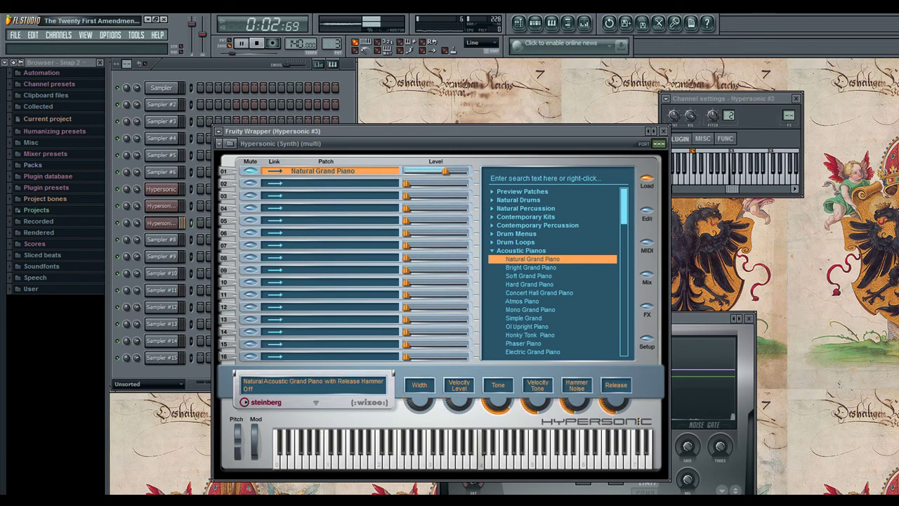
# Examine the grand piano patch's settings, its Piano Hammer Off element and its effects, and close the instrument.
pyautogui.click(648, 210)
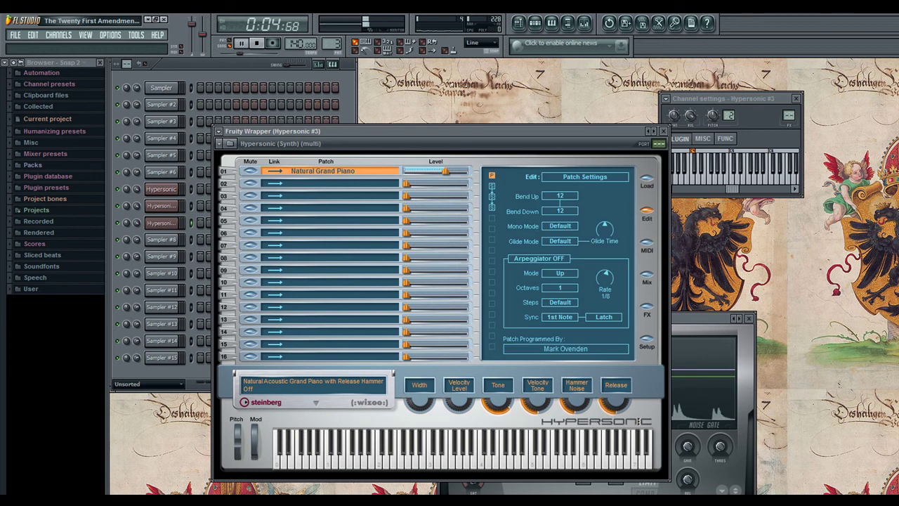
pyautogui.click(492, 207)
pyautogui.click(492, 196)
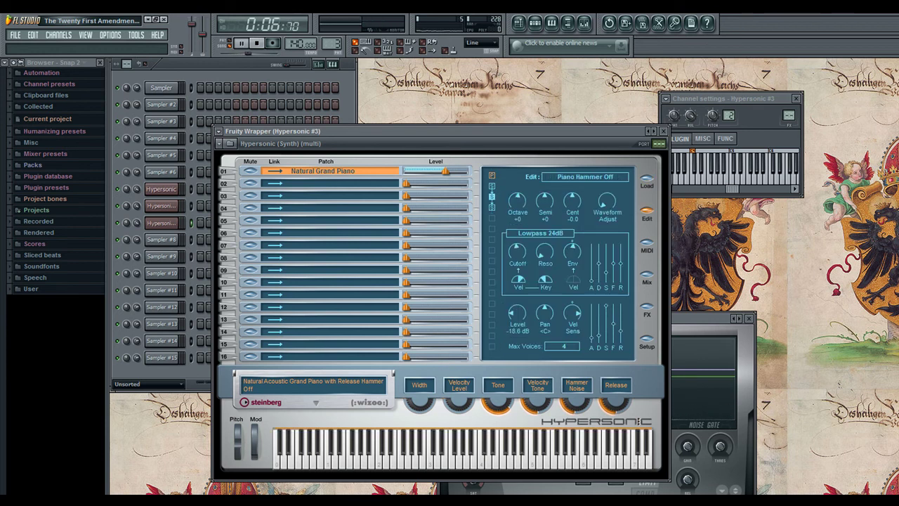
pyautogui.click(647, 307)
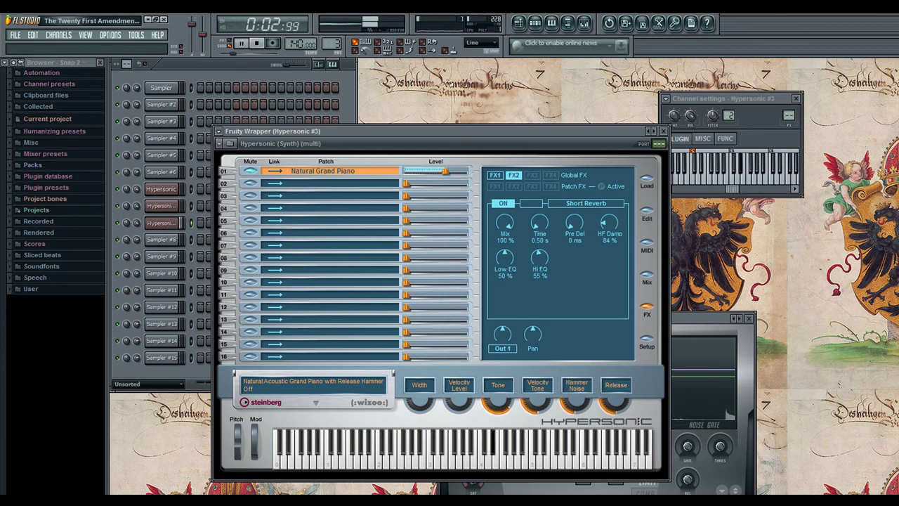
pyautogui.click(664, 130)
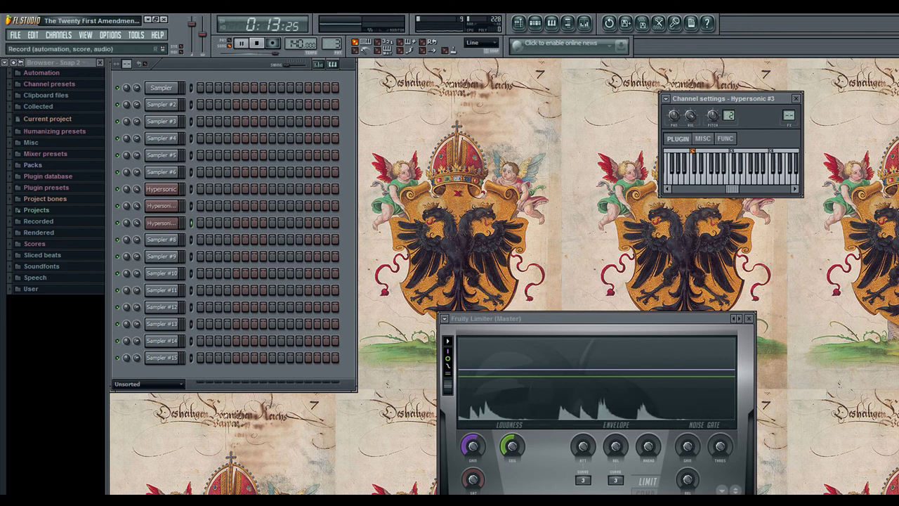
# Restart playback with recording armed, record a piano melody into Pattern 3 and turn recording off.
pyautogui.press('space')
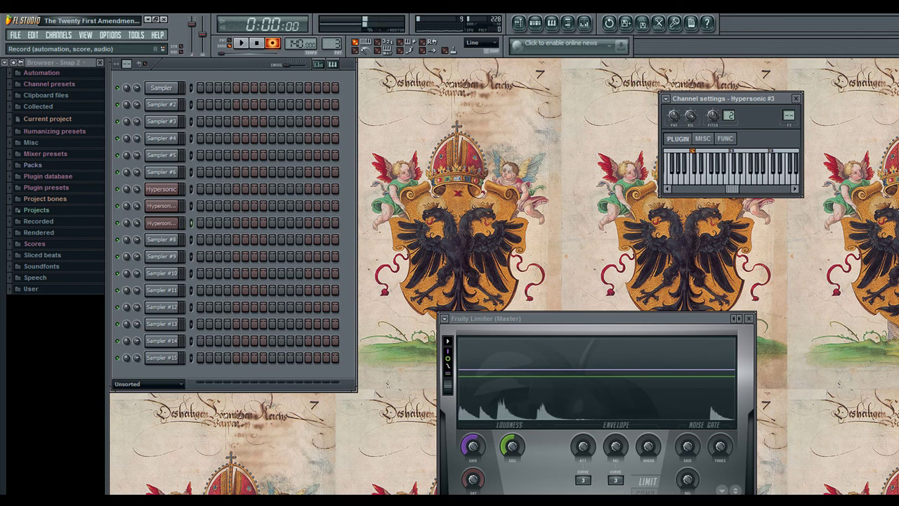
pyautogui.press('space')
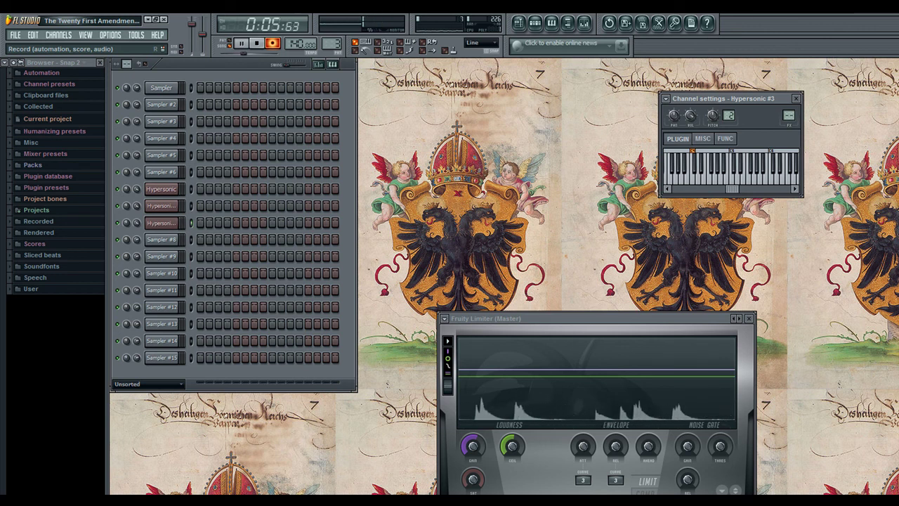
pyautogui.click(273, 43)
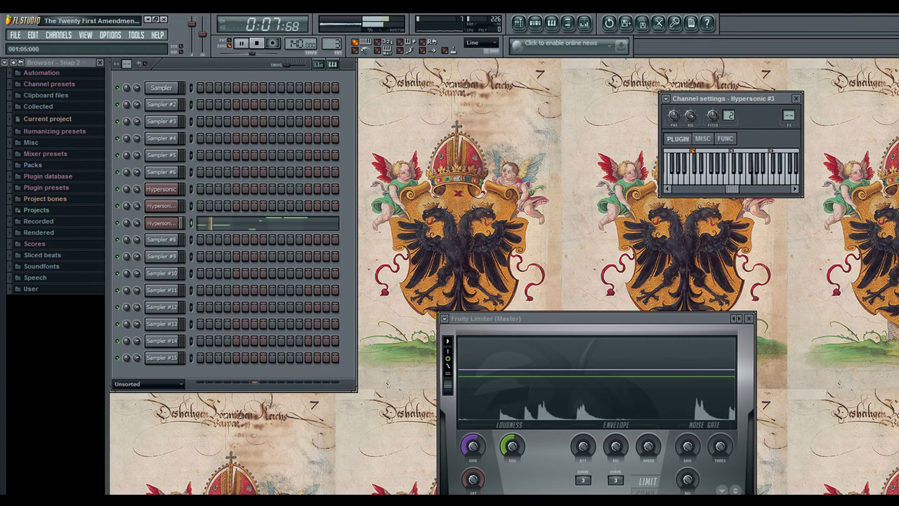
# Select the recorded piano notes from mid bar 2 onward and shift them slightly later so the first long high note starts on bar 3.
pyautogui.click(232, 224)
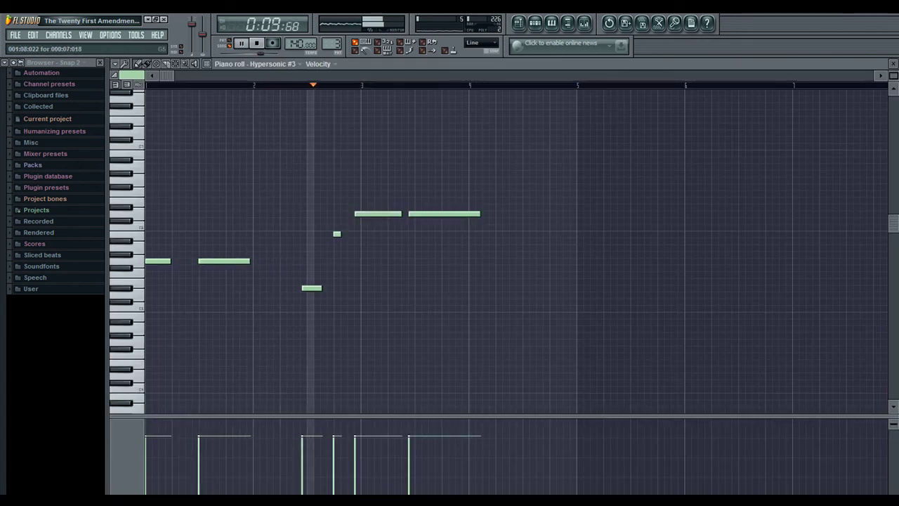
pyautogui.moveTo(284, 75); pyautogui.dragTo(194, 75)
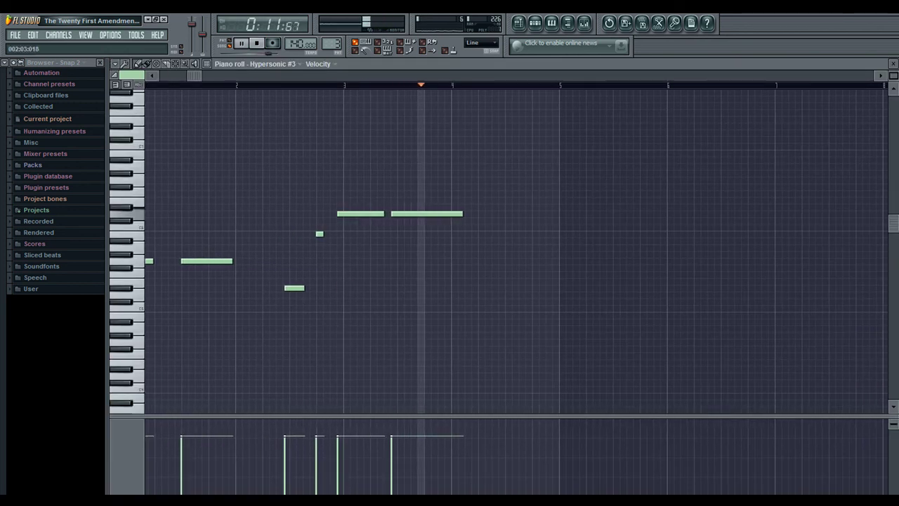
pyautogui.keyDown('ctrl'); pyautogui.moveTo(533, 190); pyautogui.dragTo(256, 309); pyautogui.keyUp('ctrl')
pyautogui.moveTo(361, 214); pyautogui.dragTo(368, 214)
pyautogui.keyDown('ctrl'); pyautogui.click(345, 242); pyautogui.keyUp('ctrl')
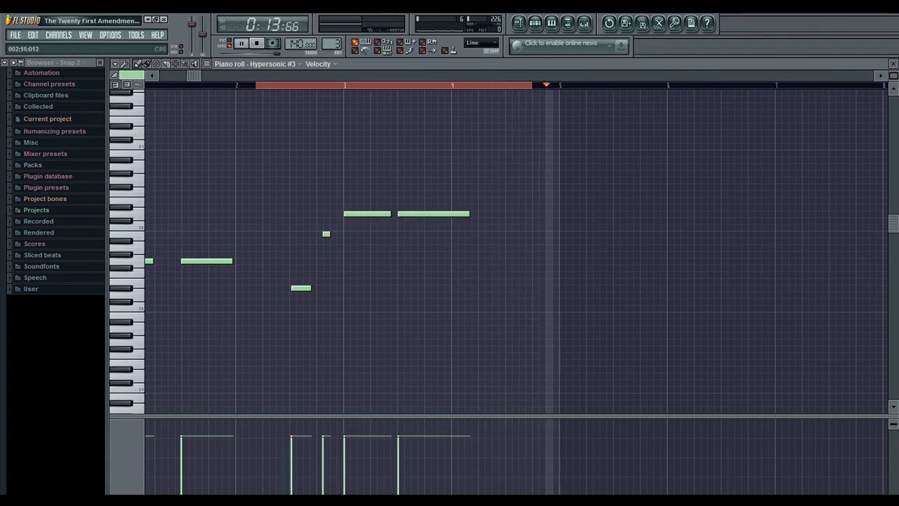
# Move the short note just before bar 3 slightly earlier, and switch snapping to none and back to Line.
pyautogui.moveTo(327, 234); pyautogui.dragTo(319, 233)
pyautogui.click(481, 42)
pyautogui.click(476, 79)
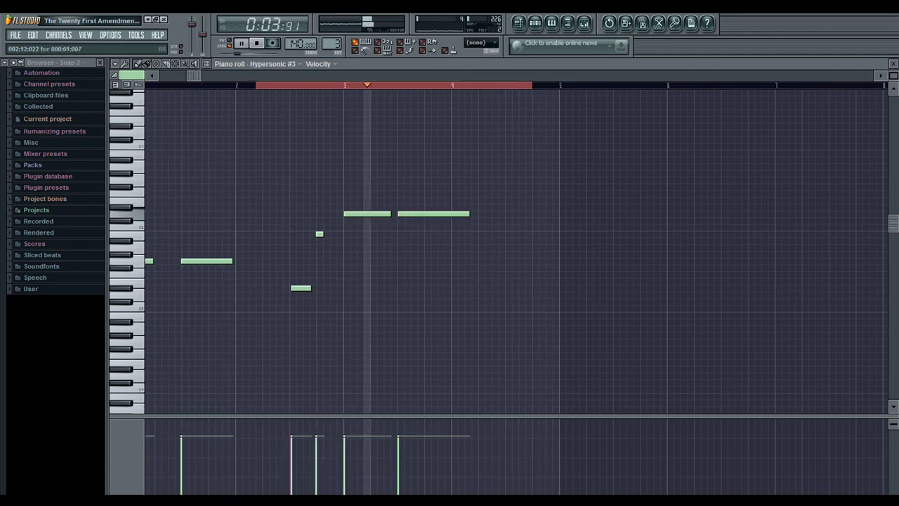
pyautogui.click(481, 43)
pyautogui.click(472, 54)
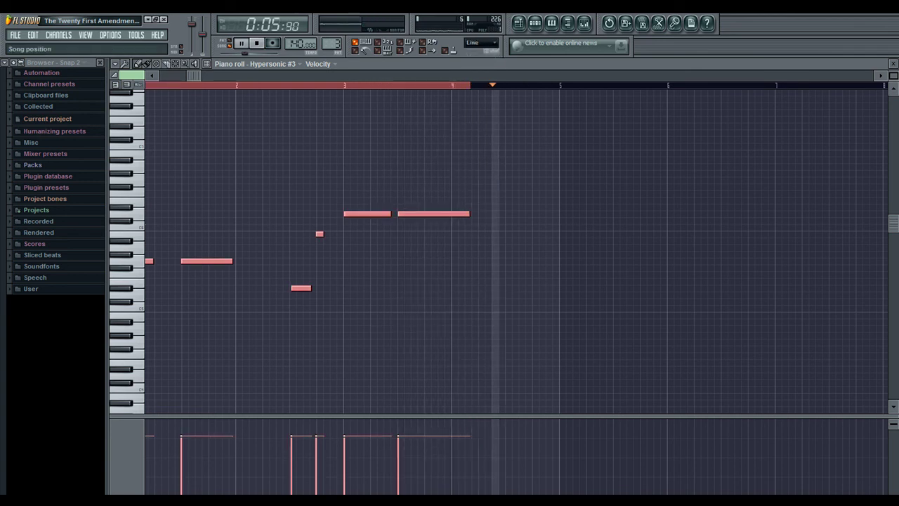
# Switch to Pattern 4 and draw short, evenly spaced low G piano notes at the start of bar 1.
pyautogui.press('Delete')
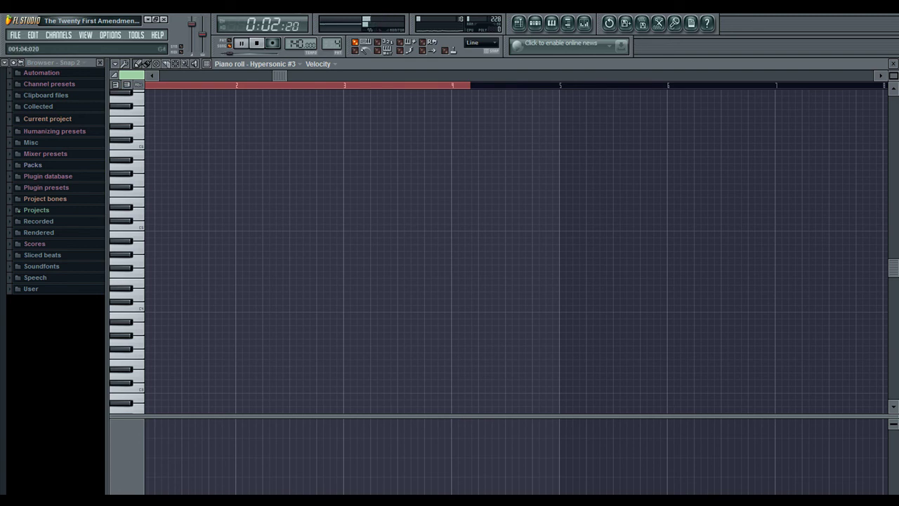
pyautogui.moveTo(280, 75); pyautogui.dragTo(166, 75)
pyautogui.scroll(-6, 515, 252)
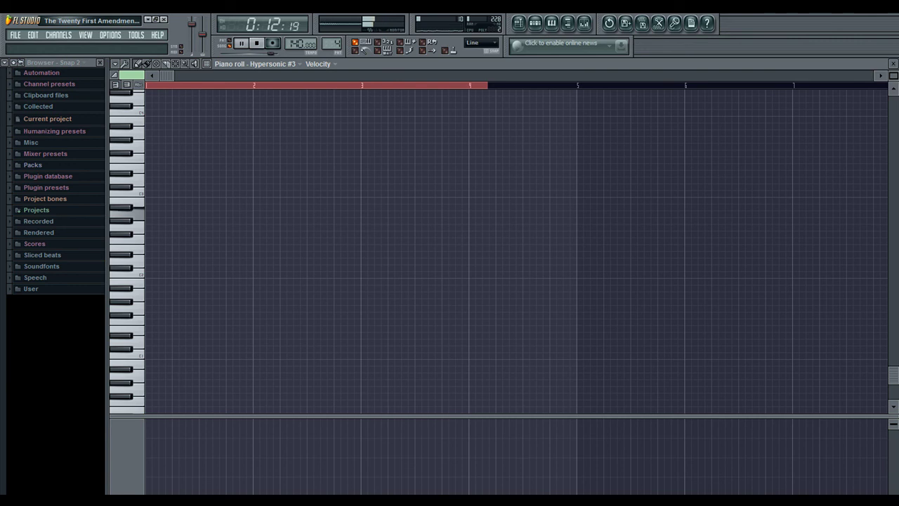
pyautogui.moveTo(148, 234); pyautogui.dragTo(162, 227)
pyautogui.click(162, 227)
pyautogui.click(168, 227)
pyautogui.click(189, 227)
pyautogui.rightClick(169, 227)
pyautogui.rightClick(162, 227)
pyautogui.click(176, 227)
# Duplicate the short low G notes in Pattern 4 to continue the row through bar 2.
pyautogui.hotkey('ctrl', 'a')
pyautogui.hotkey('ctrl', 'b')
pyautogui.hotkey('ctrl', 'a')
pyautogui.click(271, 64)
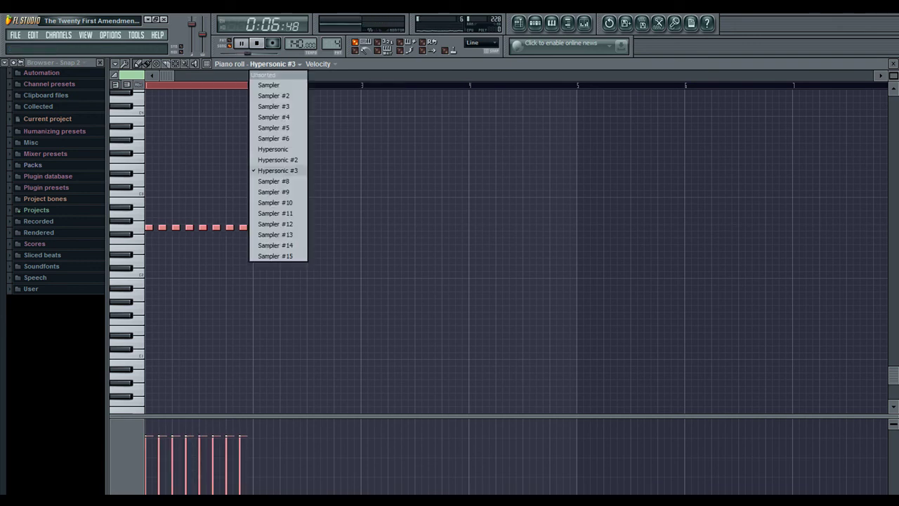
pyautogui.click(277, 171)
pyautogui.hscroll(4, 277, 171)
# Place a Pattern 4 clip at bar 7 on the fourth playlist track.
pyautogui.press('F5')
pyautogui.click(338, 195)
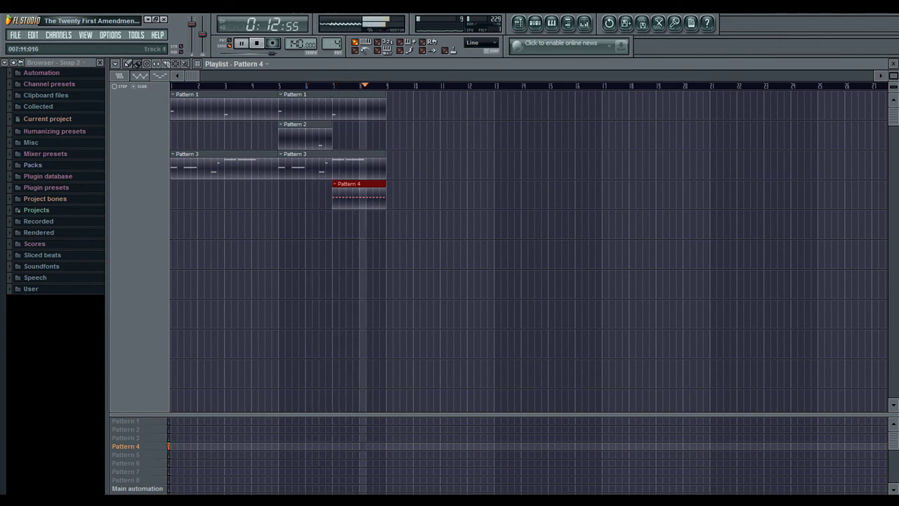
# Open Pattern 4's piano notes from its playlist clip, delete them all and close the piano roll.
pyautogui.doubleClick(364, 193)
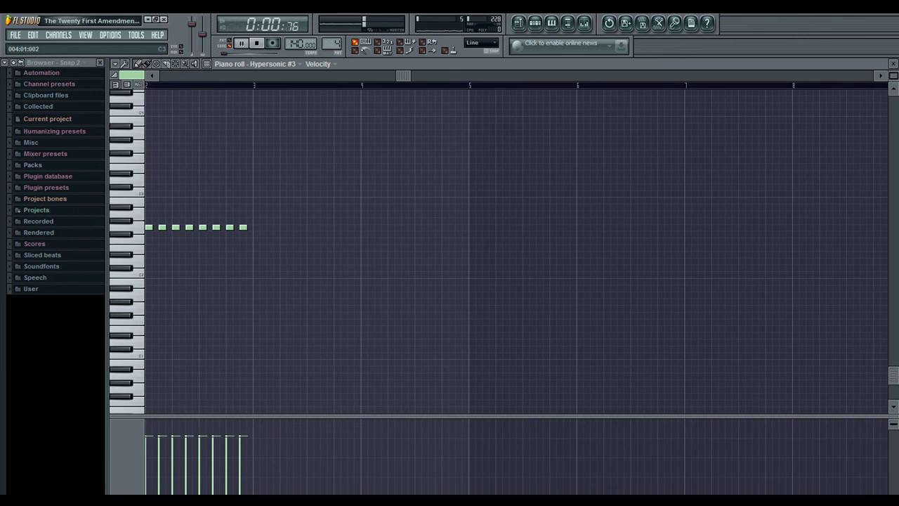
pyautogui.hotkey('ctrl', 'a')
pyautogui.press('Delete')
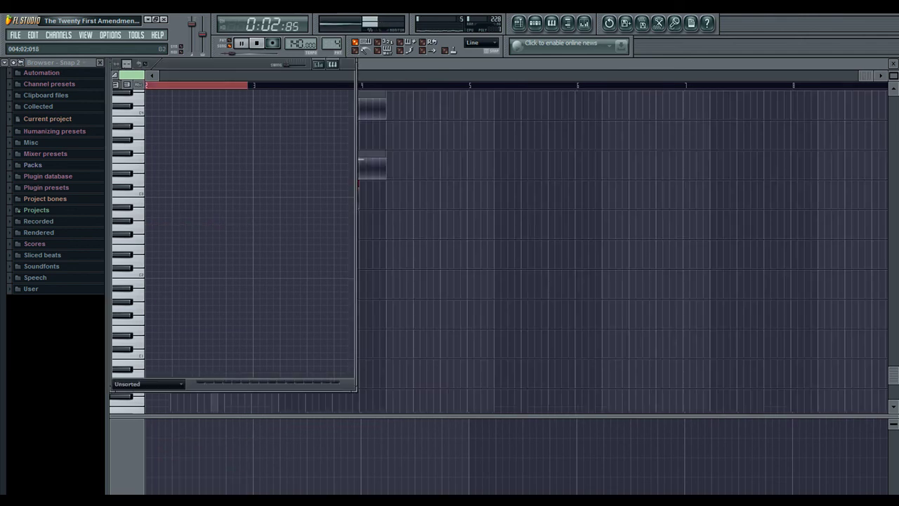
pyautogui.press('Escape')
# Expand the Projects folder in the browser.
pyautogui.click(36, 209)
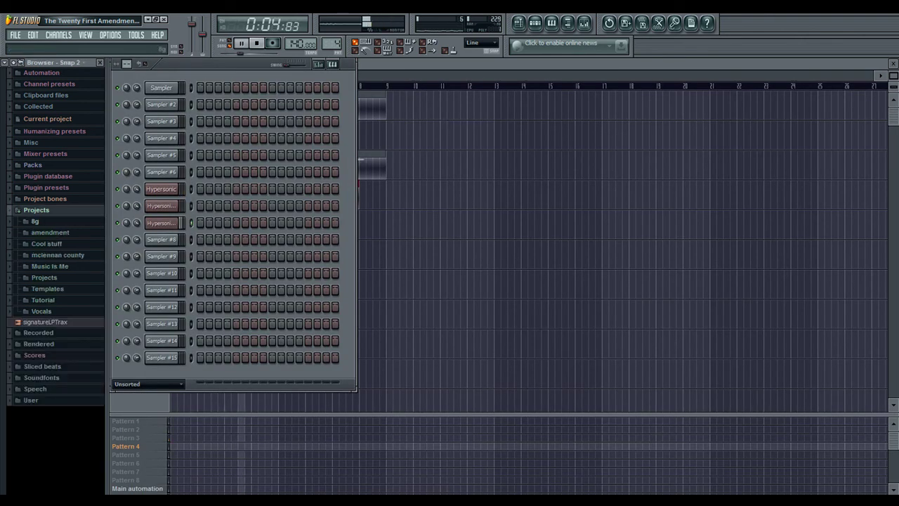